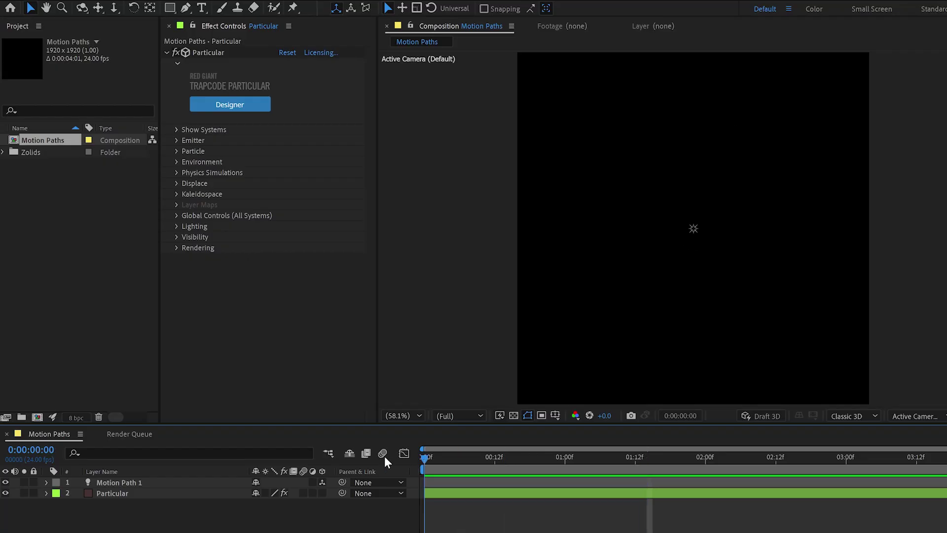
# Step: Display the Motion Path 1 light's curved path and set time to 0:00:01:15
pyautogui.moveTo(425, 457); pyautogui.dragTo(641, 476)
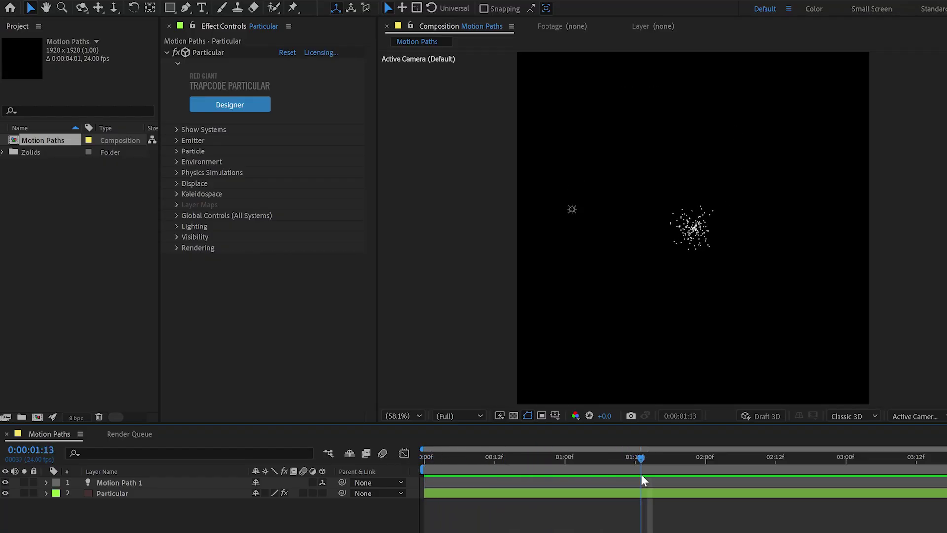
pyautogui.click(162, 485)
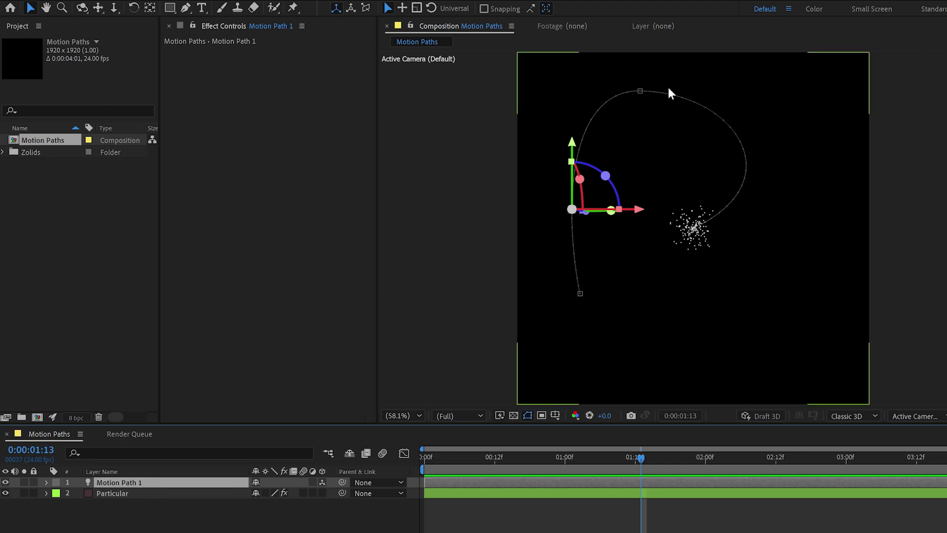
pyautogui.moveTo(643, 459)
pyautogui.mouseDown()
pyautogui.moveTo(713, 457)
pyautogui.moveTo(652, 457)
pyautogui.mouseUp()
# Step: Set Particular's Displace Motion Path to 1 and scrub to watch particles trail the light
pyautogui.click(121, 494)
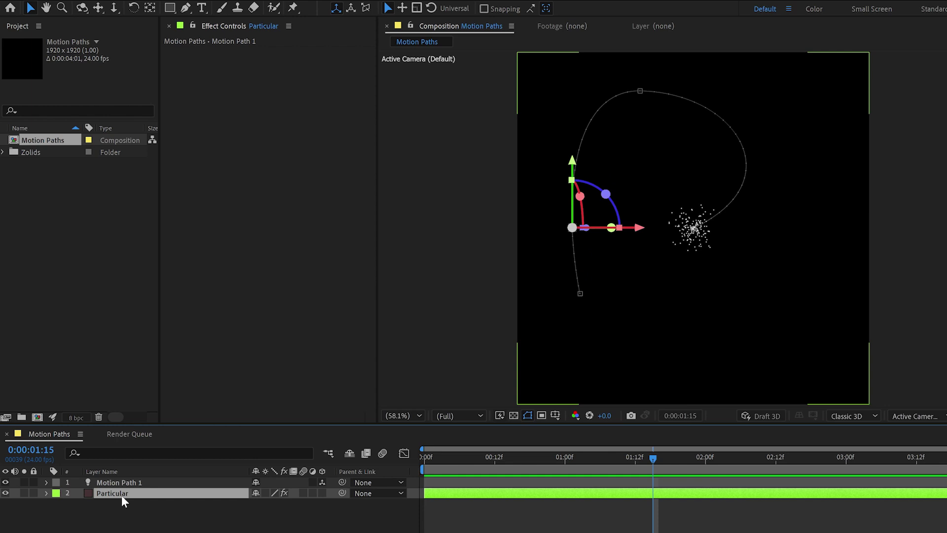
pyautogui.click(176, 184)
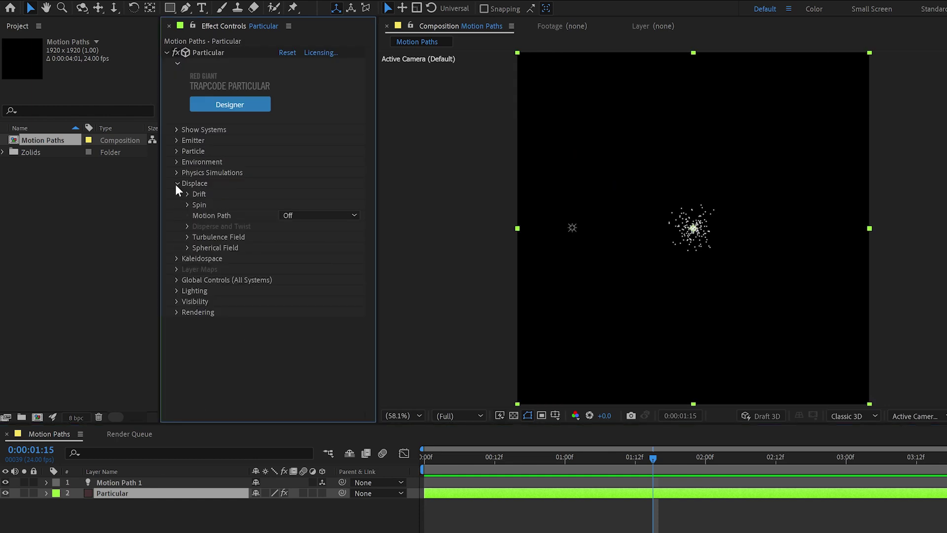
pyautogui.click(294, 215)
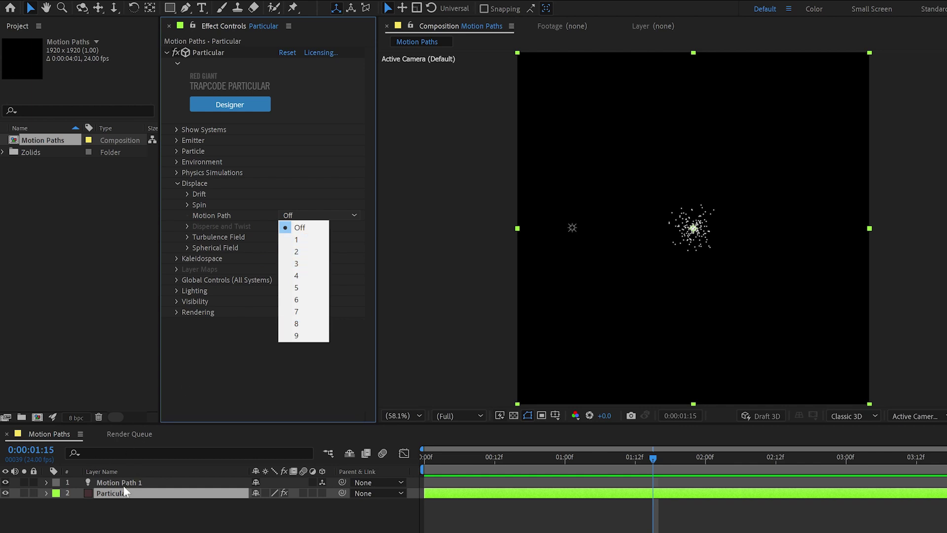
pyautogui.click(296, 240)
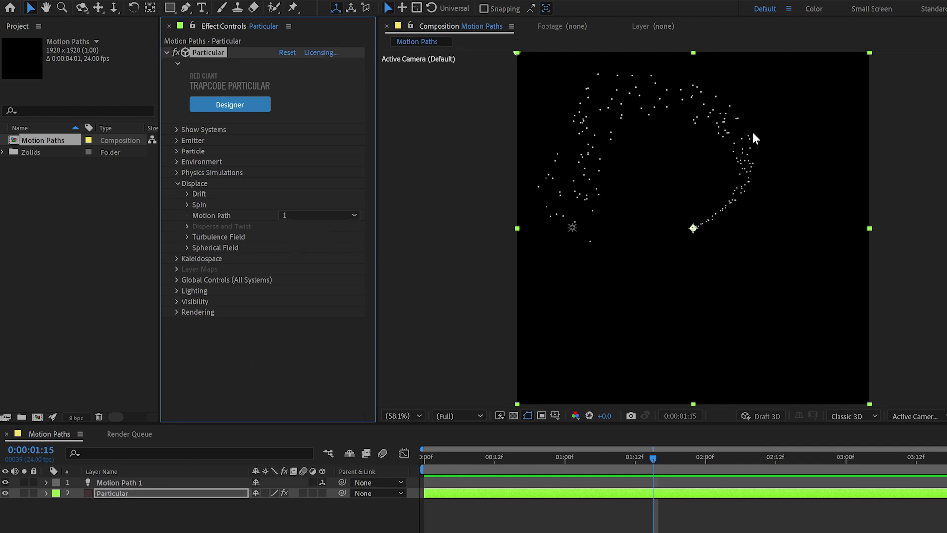
pyautogui.moveTo(493, 469); pyautogui.dragTo(676, 460)
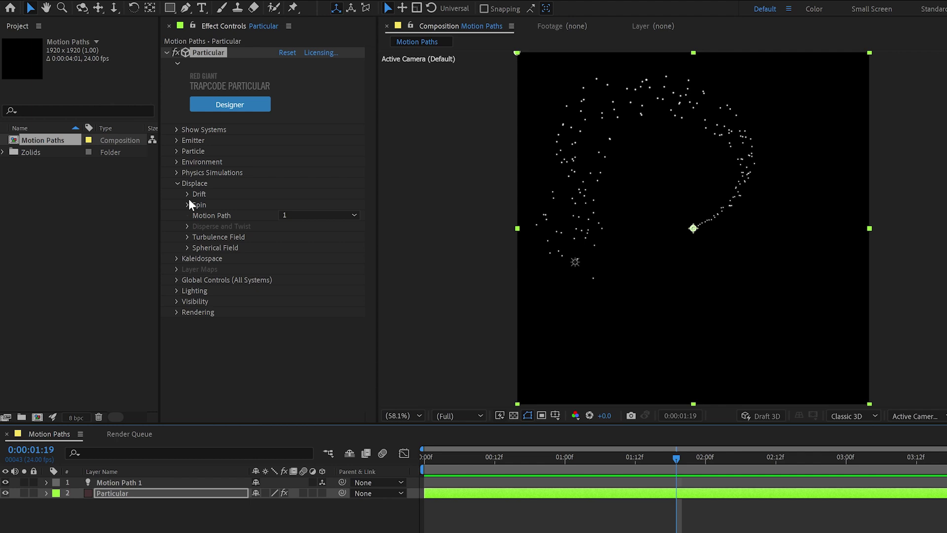
# Step: Set Particular's emitter Velocity to 0 and play back the dotted trail
pyautogui.click(176, 140)
pyautogui.scroll(-1, 178, 140)
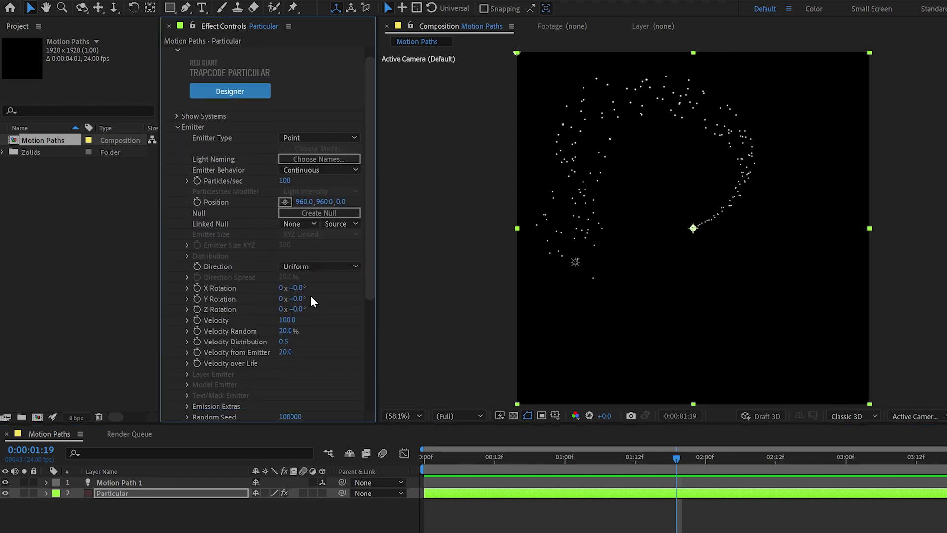
pyautogui.click(291, 320)
pyautogui.write('0')
pyautogui.press('Return')
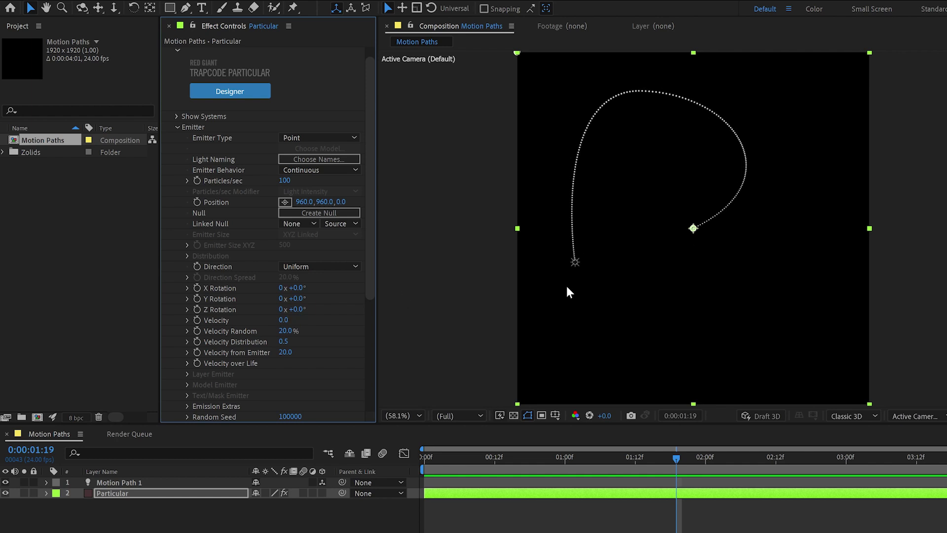
pyautogui.moveTo(676, 458); pyautogui.dragTo(483, 460)
pyautogui.press('space')
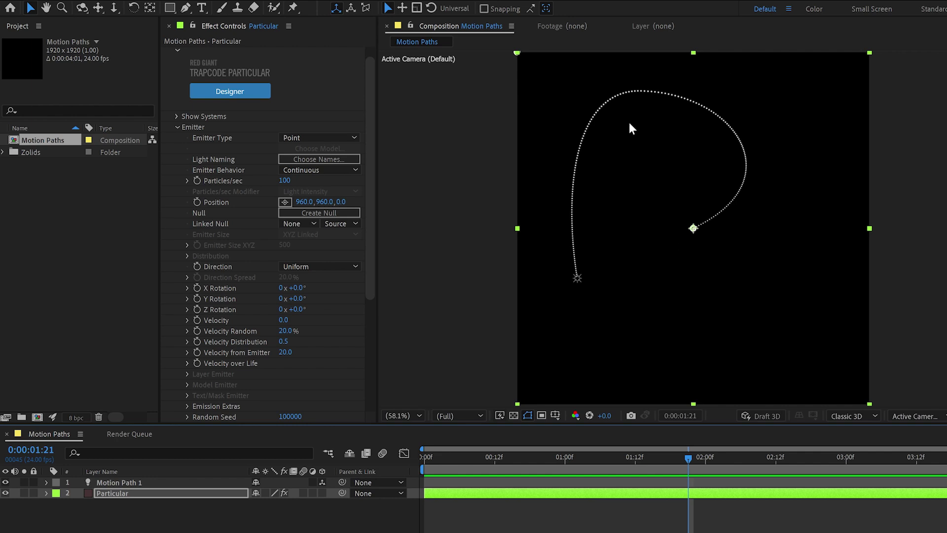
# Step: Reveal Motion Path 1's Position keyframes and shift the whole curved path right and down
pyautogui.click(140, 481)
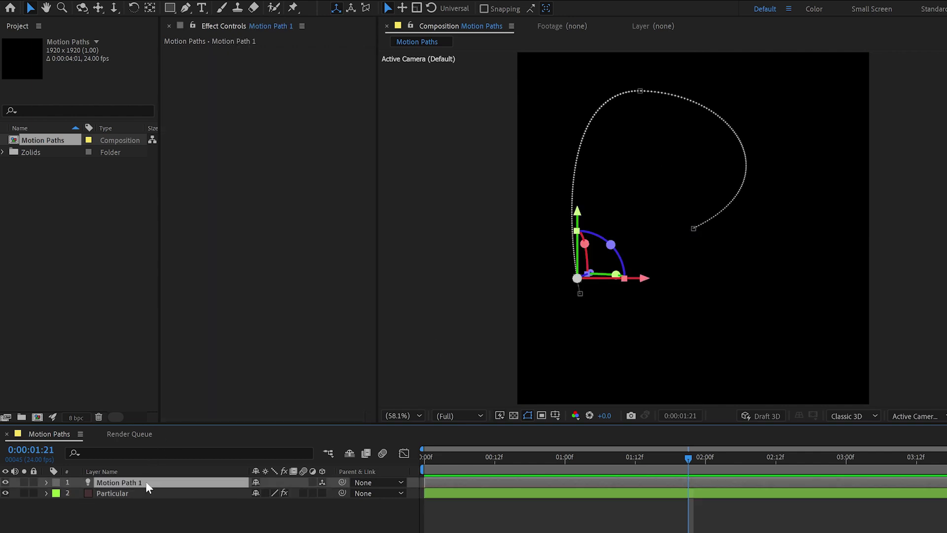
pyautogui.press('p')
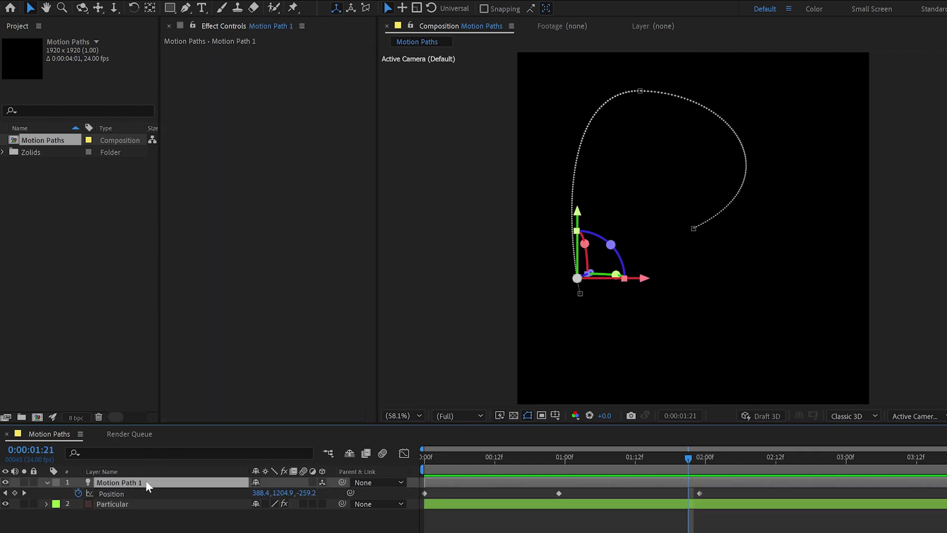
pyautogui.click(24, 492)
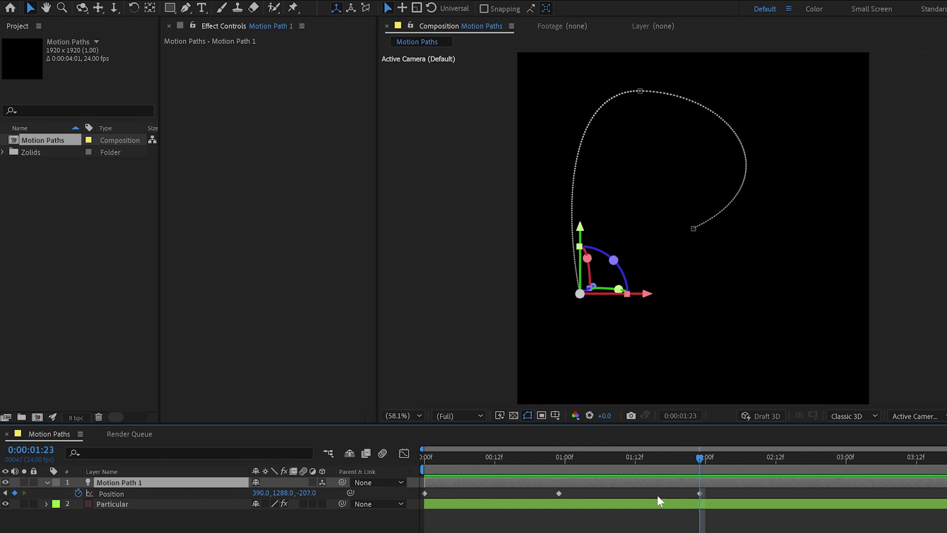
pyautogui.click(111, 494)
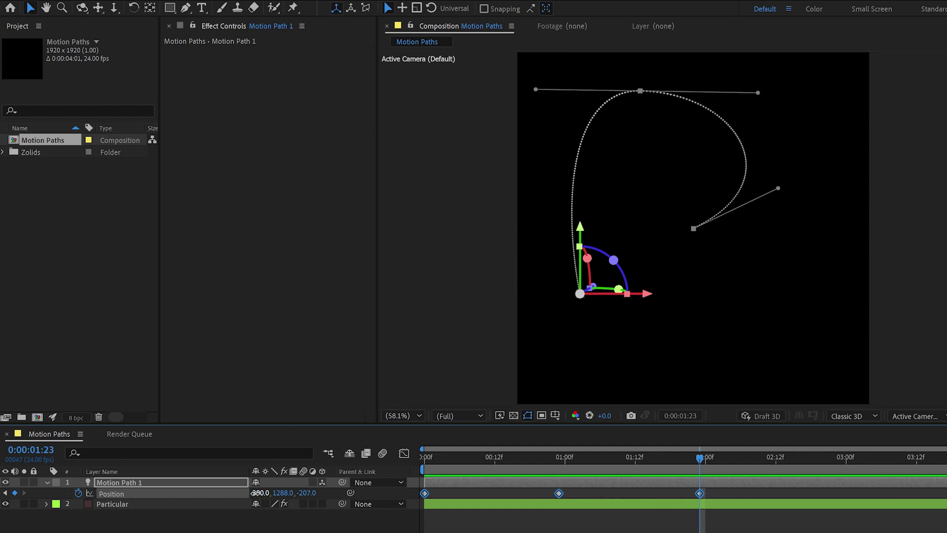
pyautogui.moveTo(260, 493); pyautogui.dragTo(528, 495)
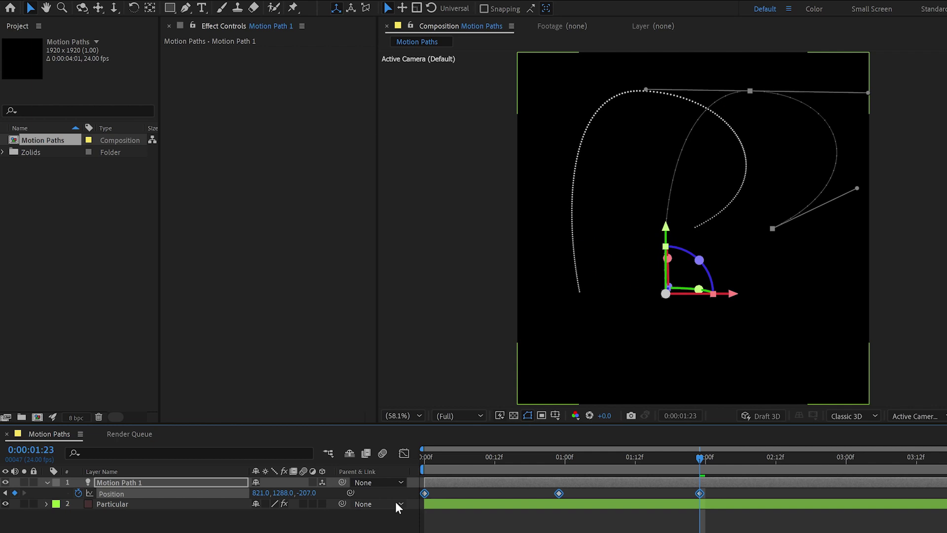
pyautogui.moveTo(276, 493); pyautogui.dragTo(490, 486)
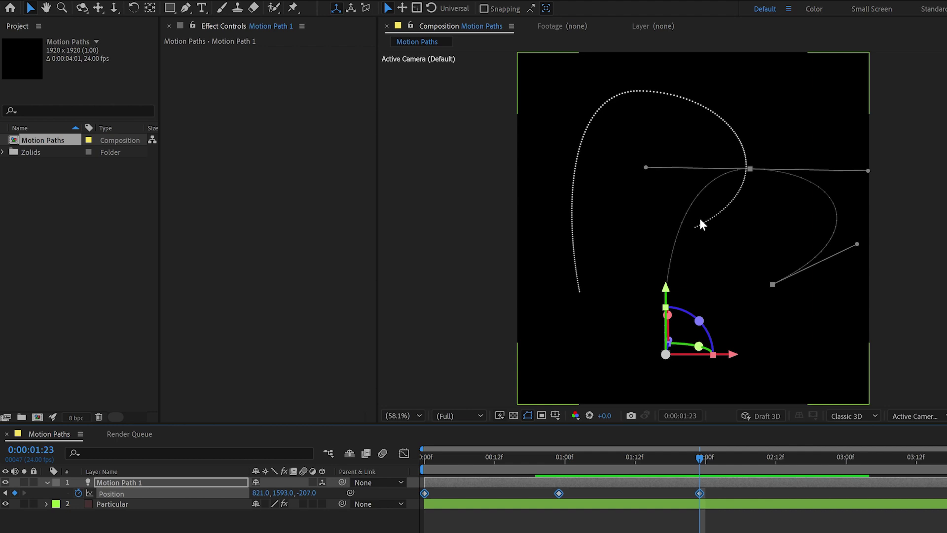
pyautogui.click(99, 510)
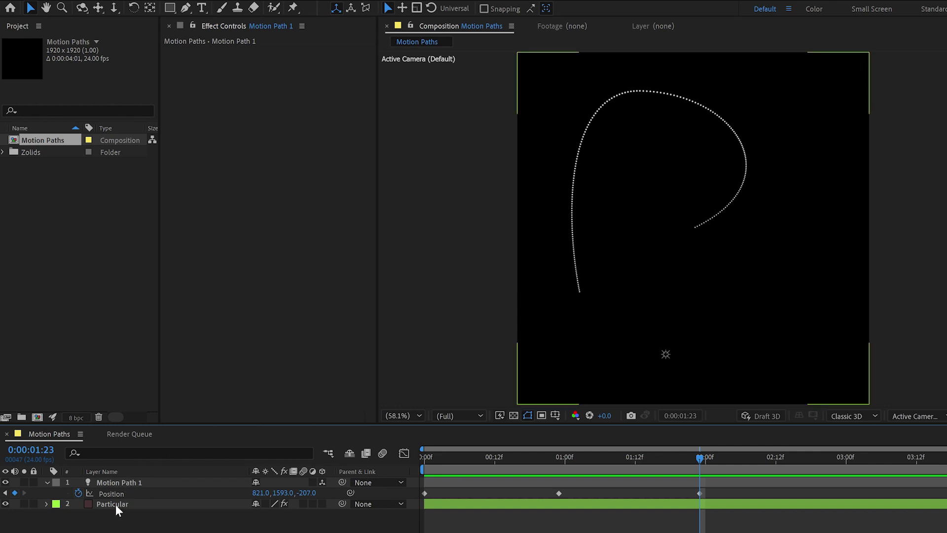
# Step: Switch Particular's Emitter Type to Box with XYZ Individual emitter sizing
pyautogui.click(124, 486)
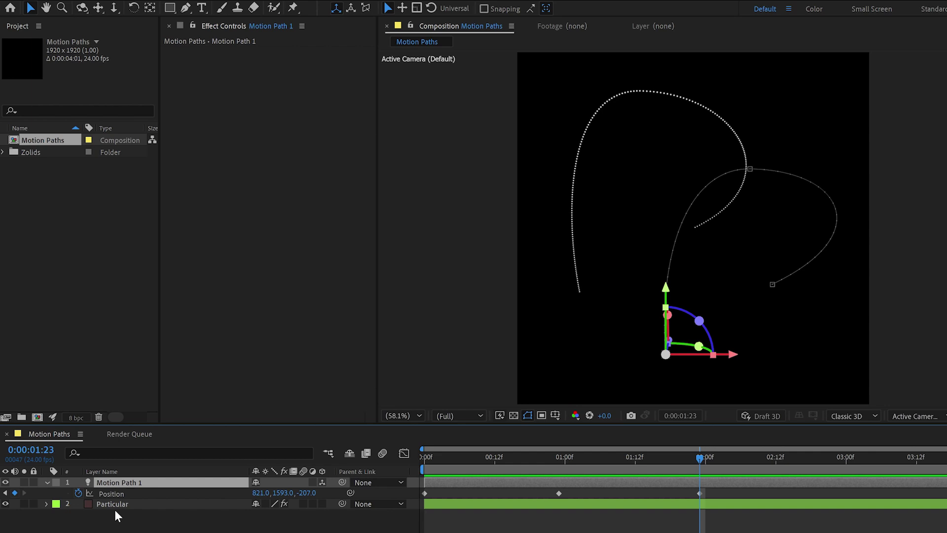
pyautogui.click(116, 503)
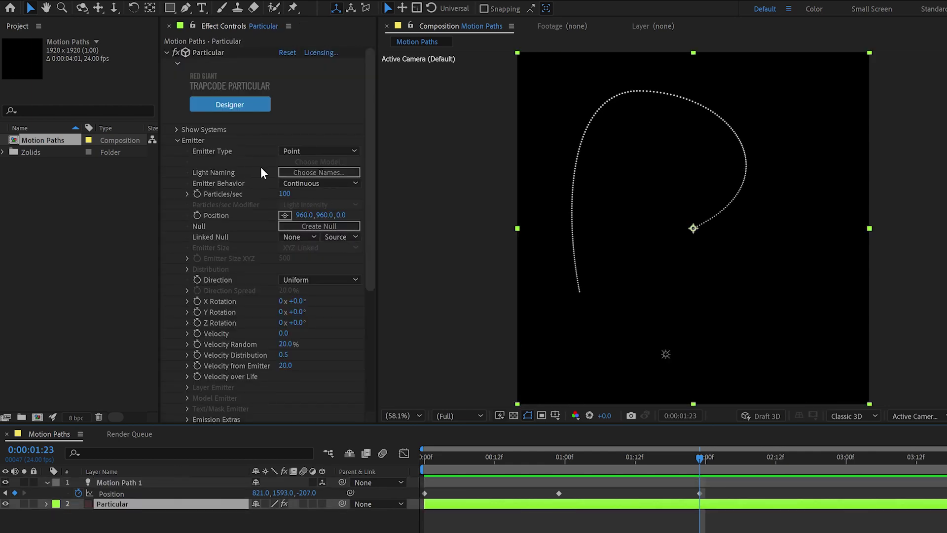
pyautogui.click(309, 151)
pyautogui.click(312, 174)
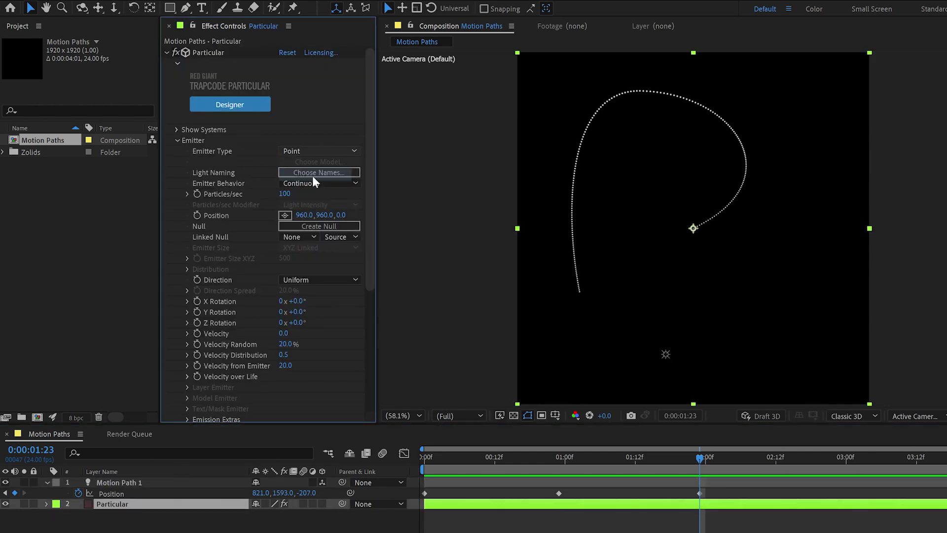
pyautogui.click(300, 248)
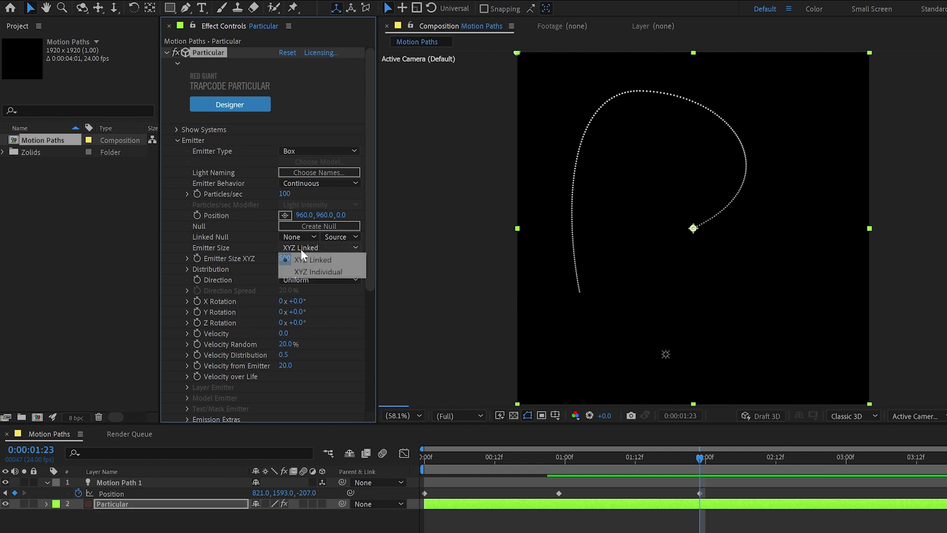
pyautogui.click(308, 272)
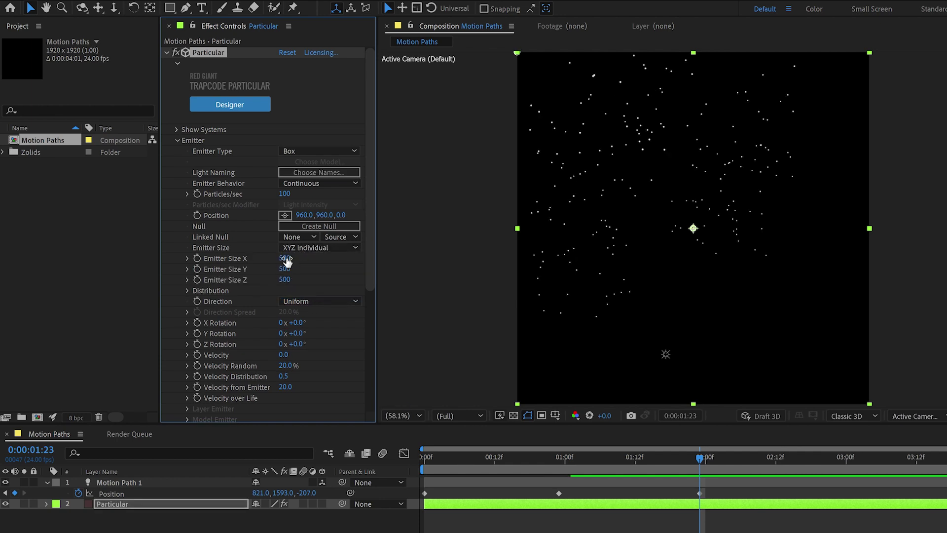
# Step: Set the emitter's Y and Z sizes to 1 and preview from the start
pyautogui.click(285, 269)
pyautogui.write('1')
pyautogui.press('Tab')
pyautogui.write('1')
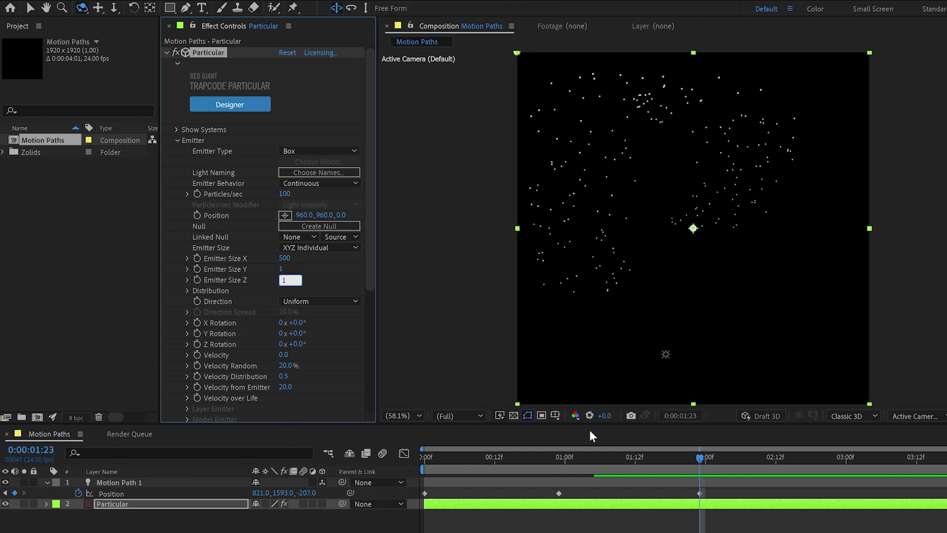
pyautogui.press('Return')
pyautogui.press('F2')
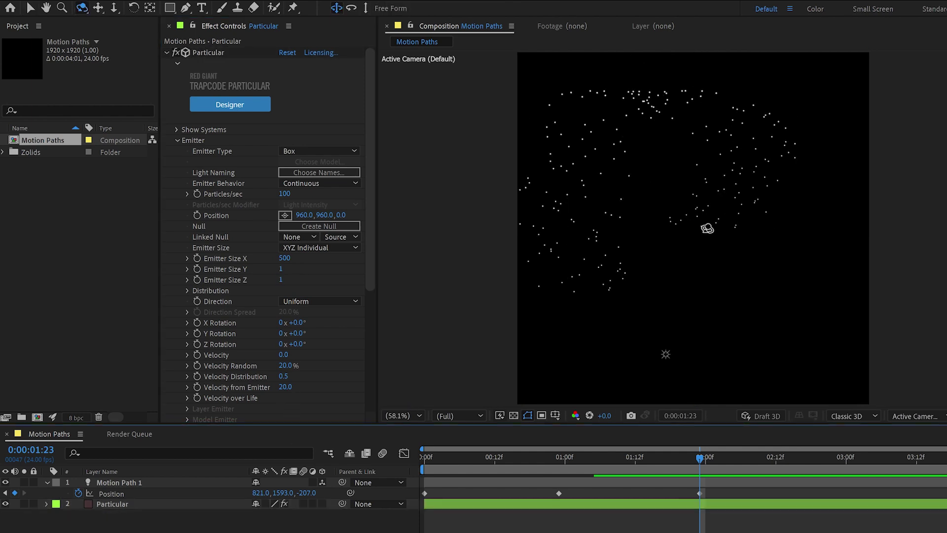
pyautogui.press('v')
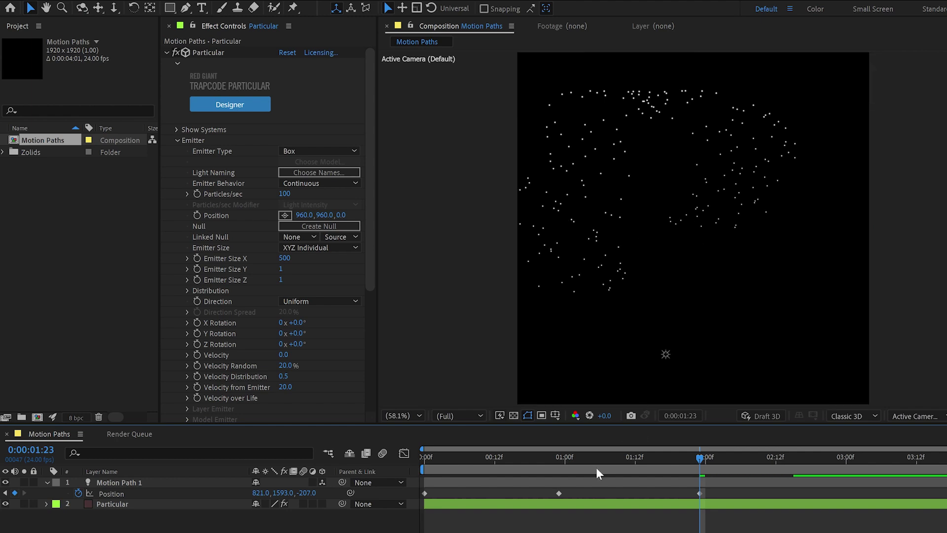
pyautogui.moveTo(596, 466); pyautogui.dragTo(386, 478)
pyautogui.press('space')
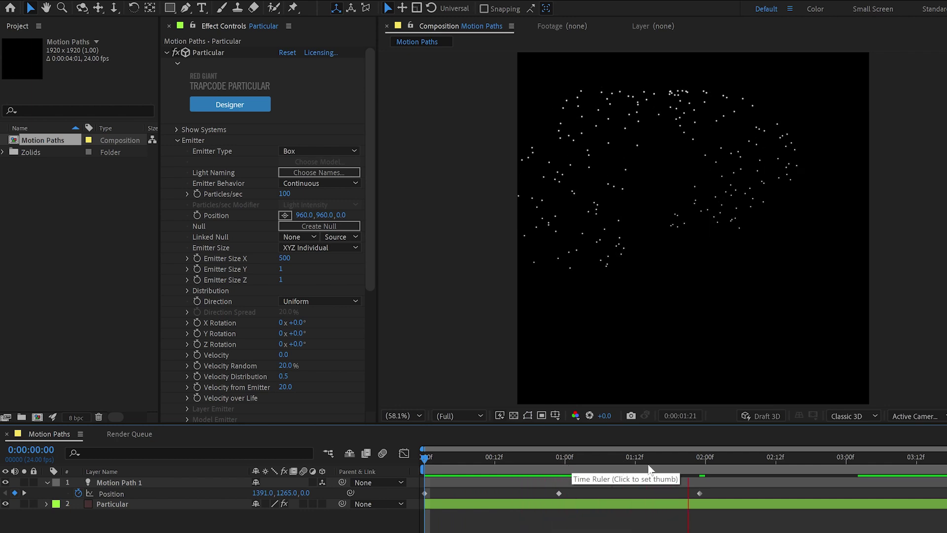
# Step: Raise Environment Air Turbulence Affect Position to 200 and replay from the start
pyautogui.click(710, 458)
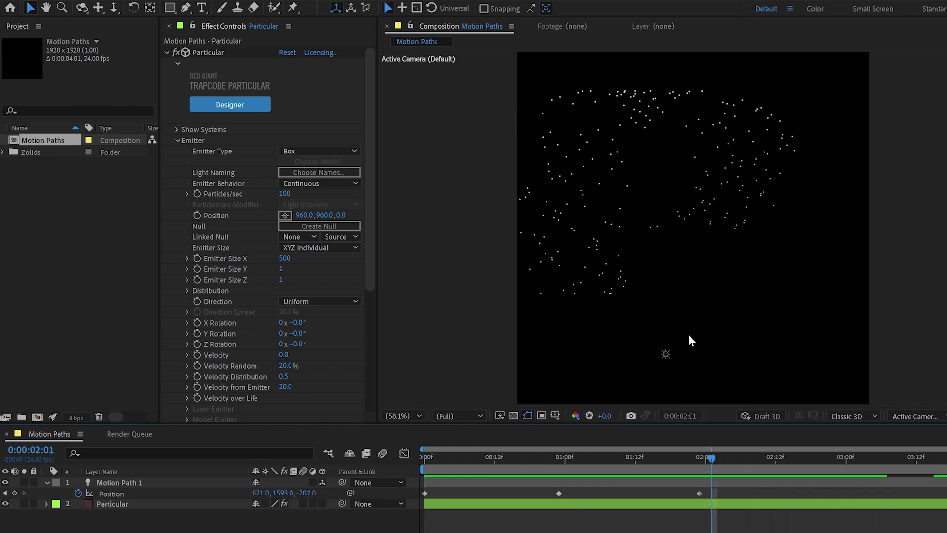
pyautogui.click(176, 140)
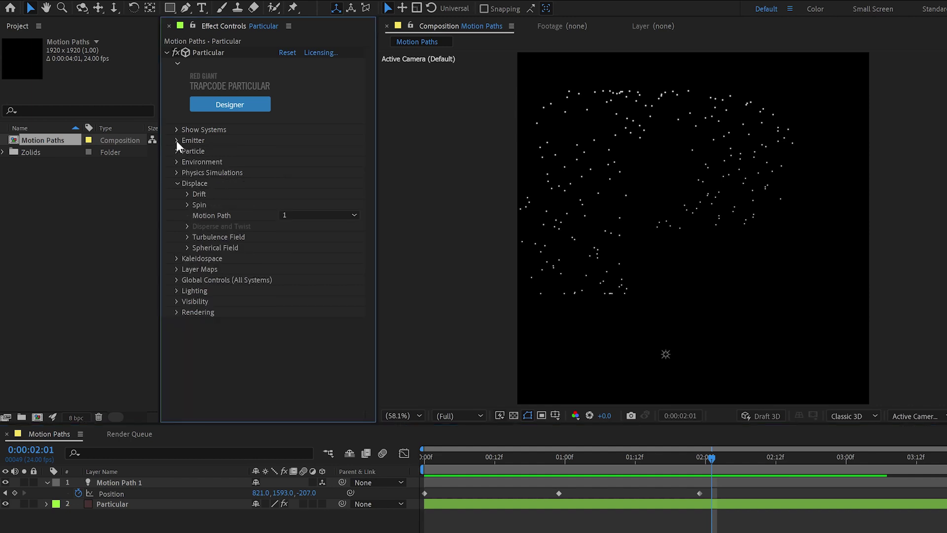
pyautogui.click(177, 162)
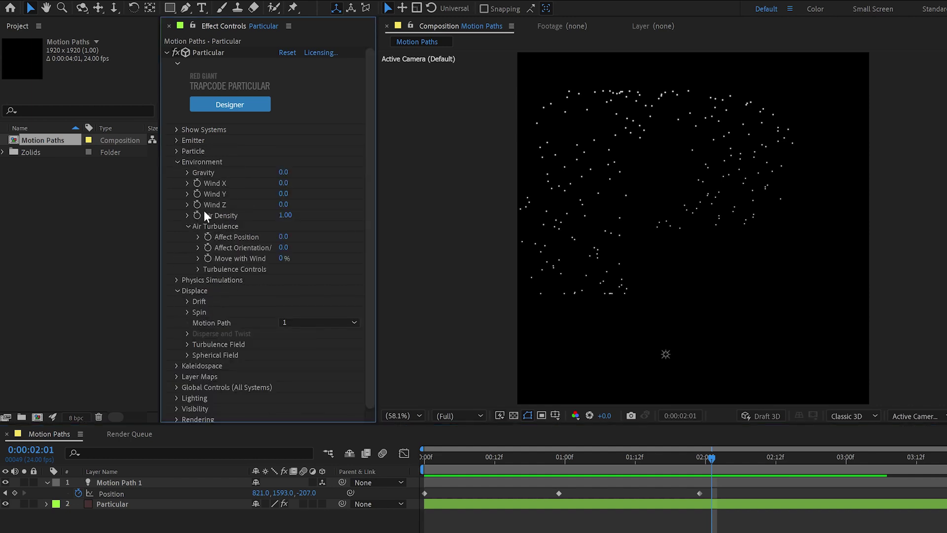
pyautogui.moveTo(285, 236); pyautogui.dragTo(356, 226)
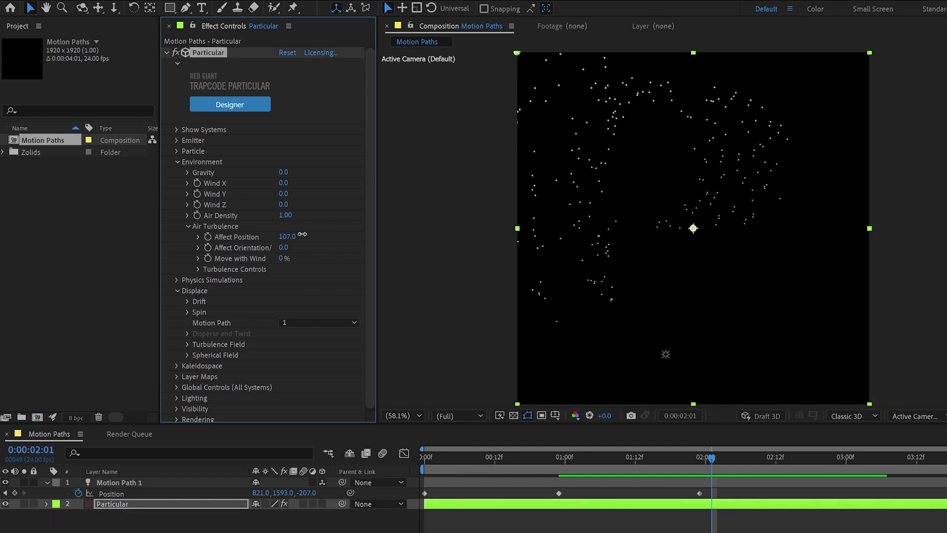
pyautogui.moveTo(350, 234); pyautogui.dragTo(404, 234)
pyautogui.press('Home')
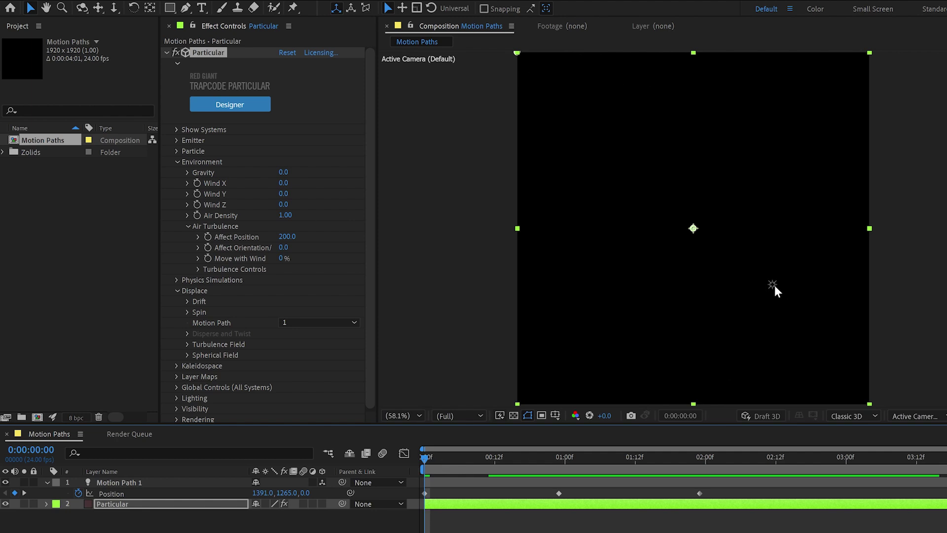
pyautogui.press('space')
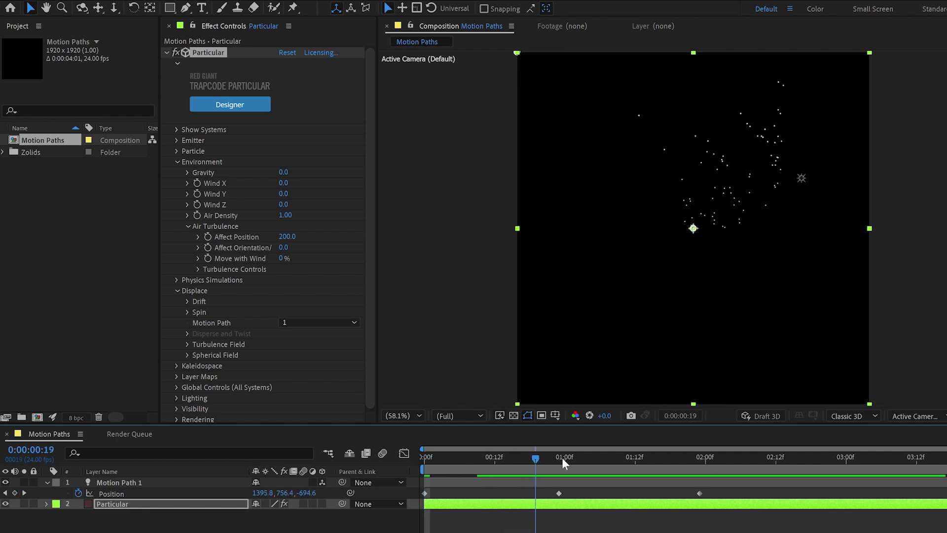